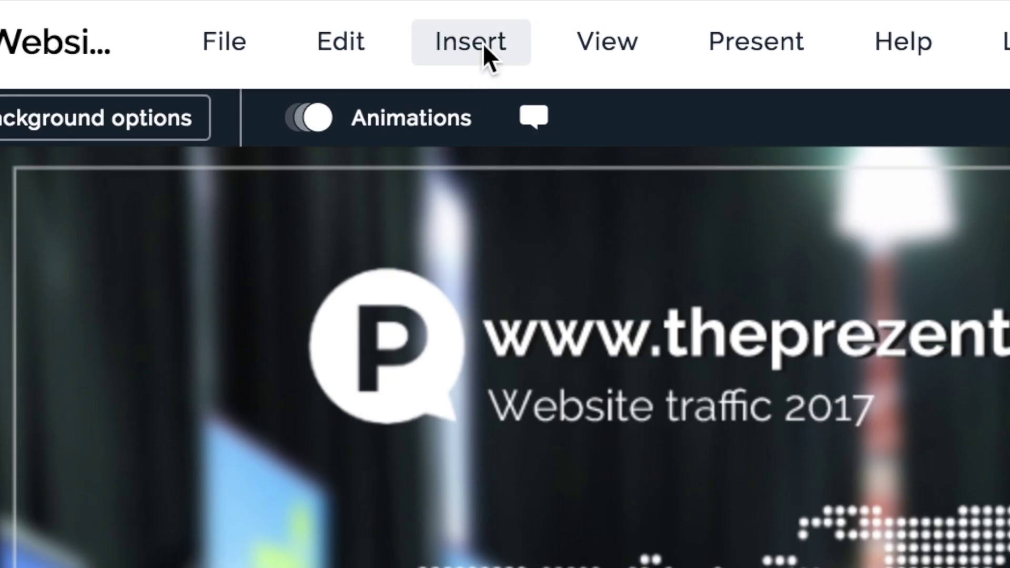
Zoom into the Europe circle on the world map to reveal its Country and Device subtopics.
left_click(304, 18)
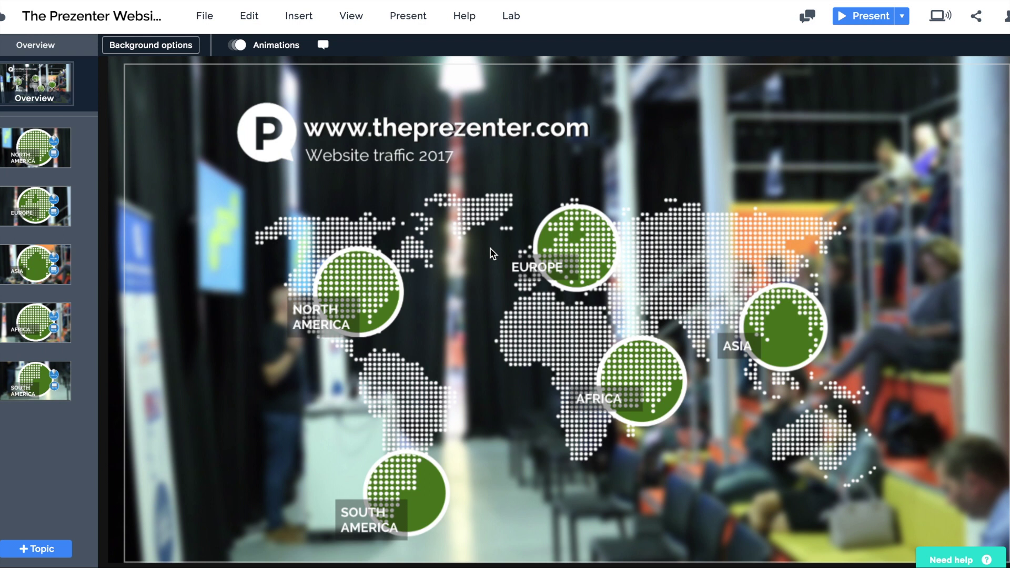
left_click(573, 244)
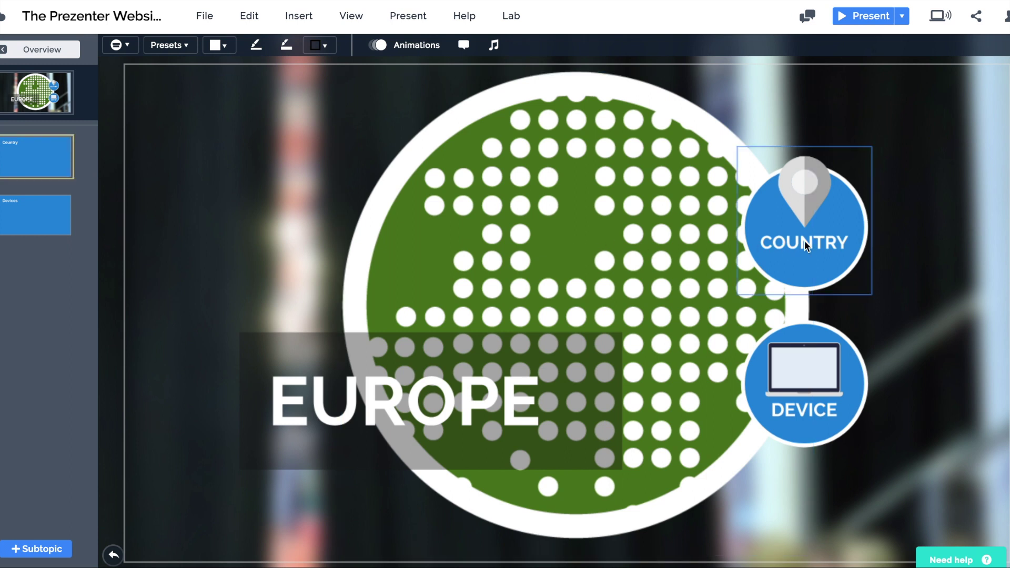
Zoom into the Country subtopic page of the Europe topic.
left_click(827, 229)
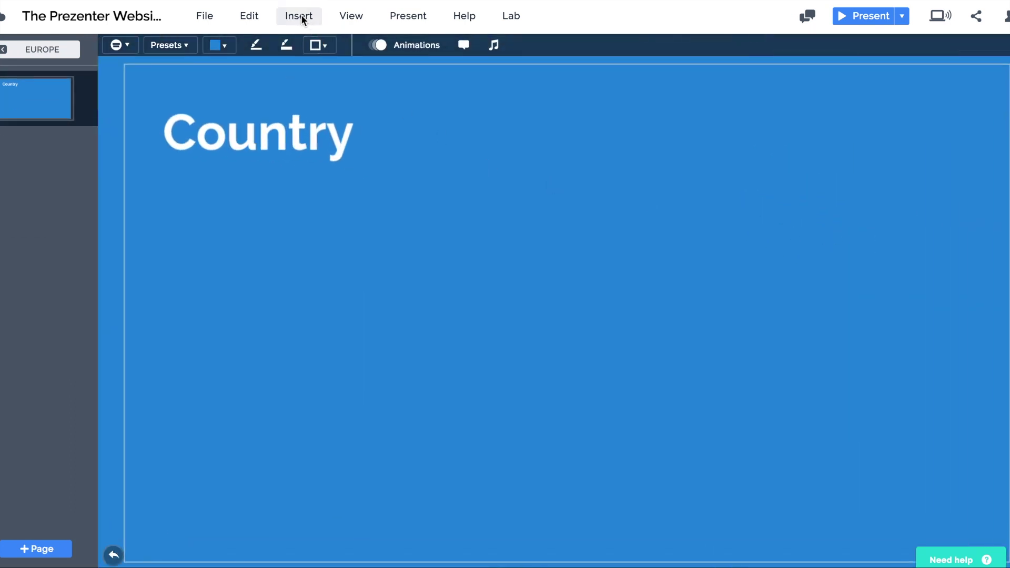
left_click(299, 16)
Drag a Line chart onto the Country page and open it in Edit Chart.
left_click(282, 90)
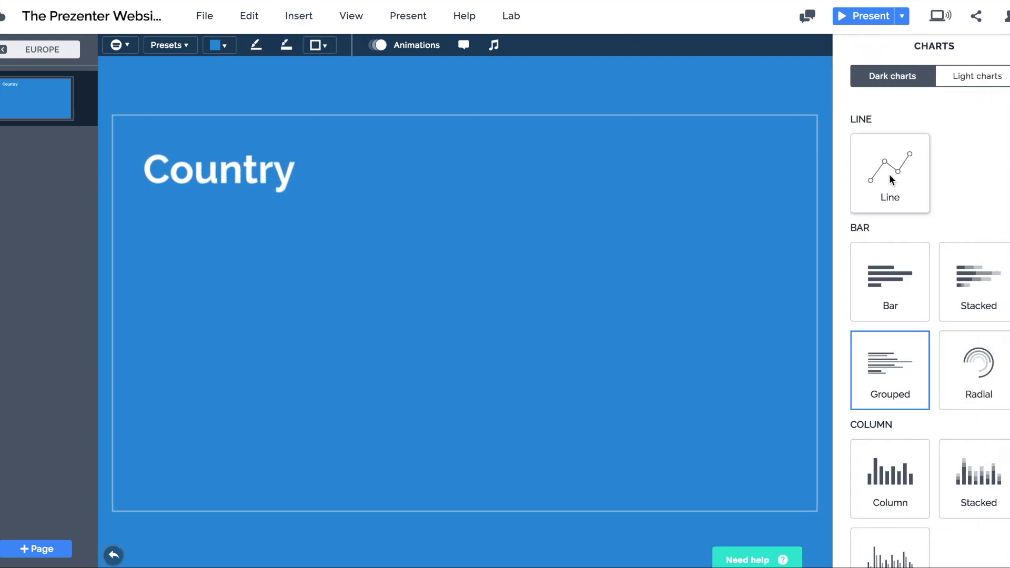
left_click_drag(889, 174, 505, 303)
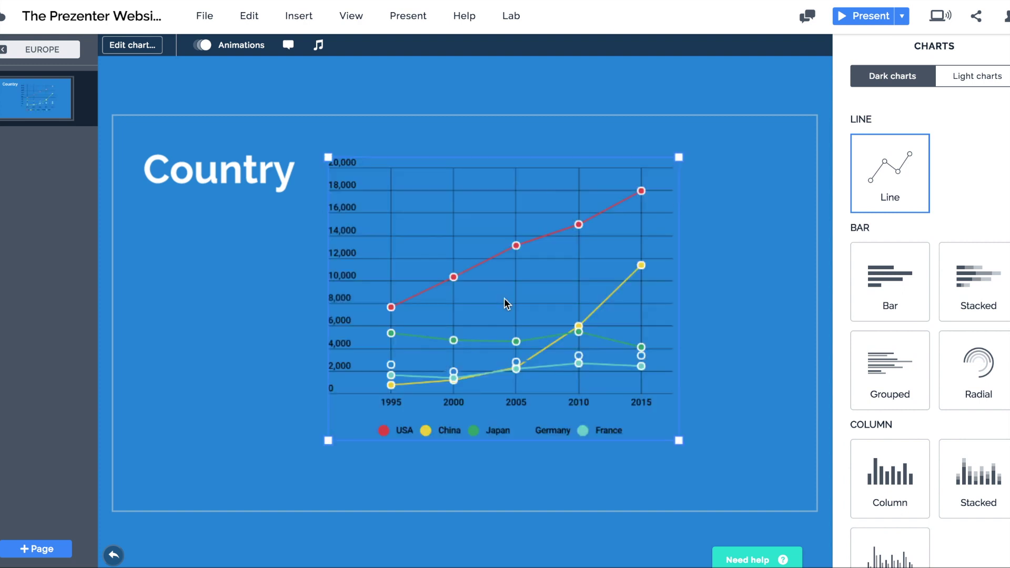
double_click(504, 298)
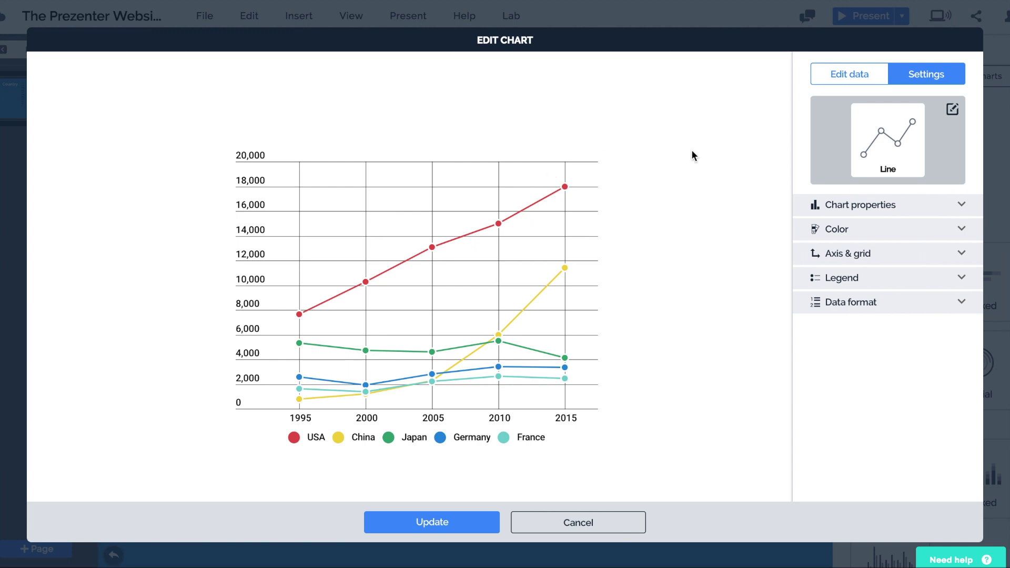
Replace the line chart's sample data by uploading the EU by country file.
left_click(851, 78)
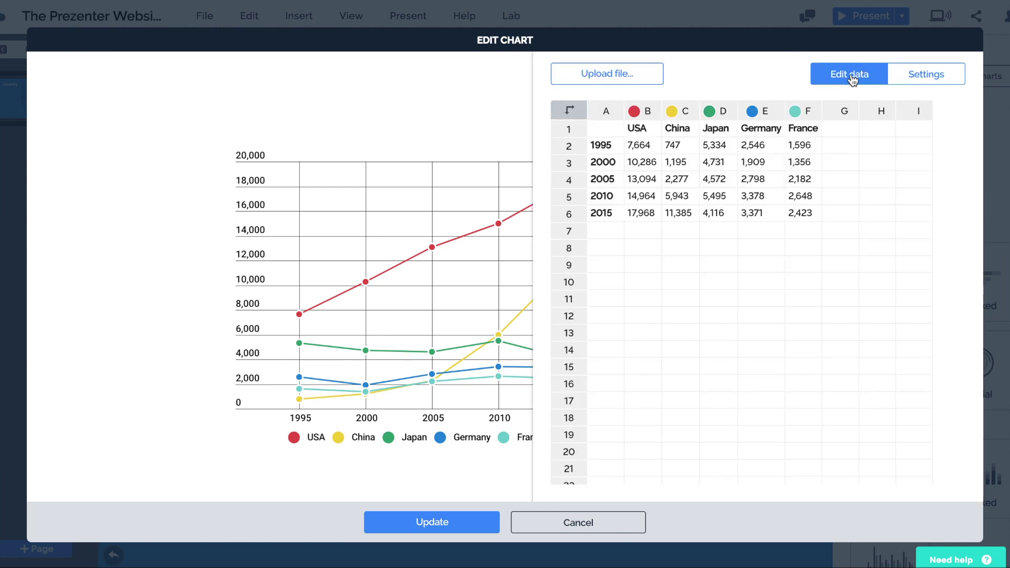
left_click(610, 75)
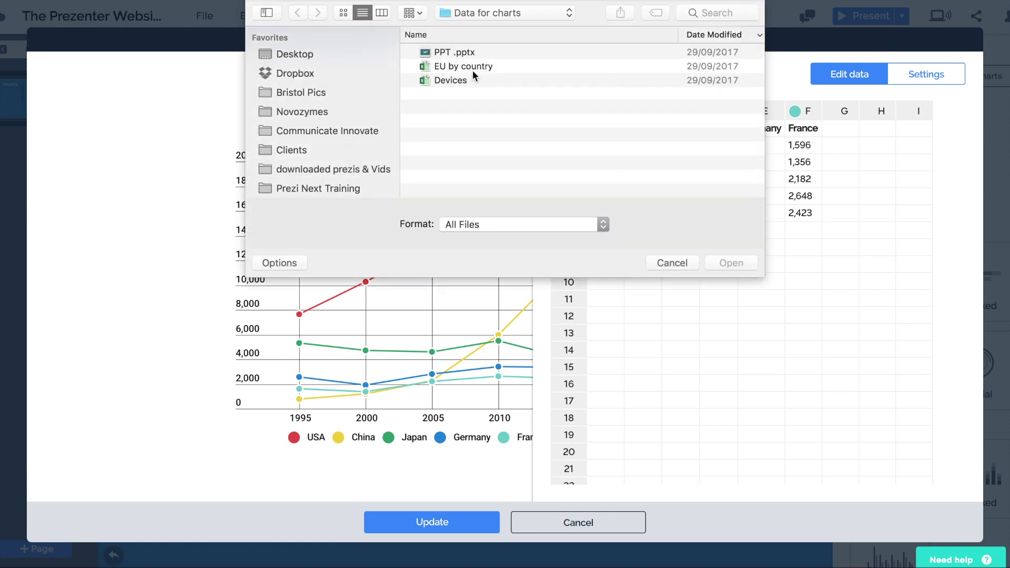
left_click(468, 68)
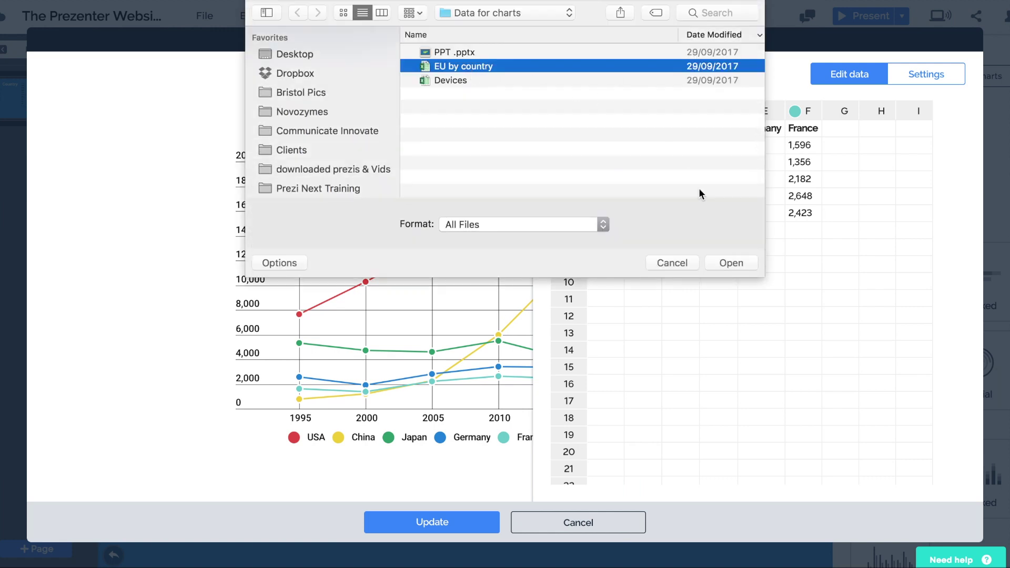
left_click(732, 264)
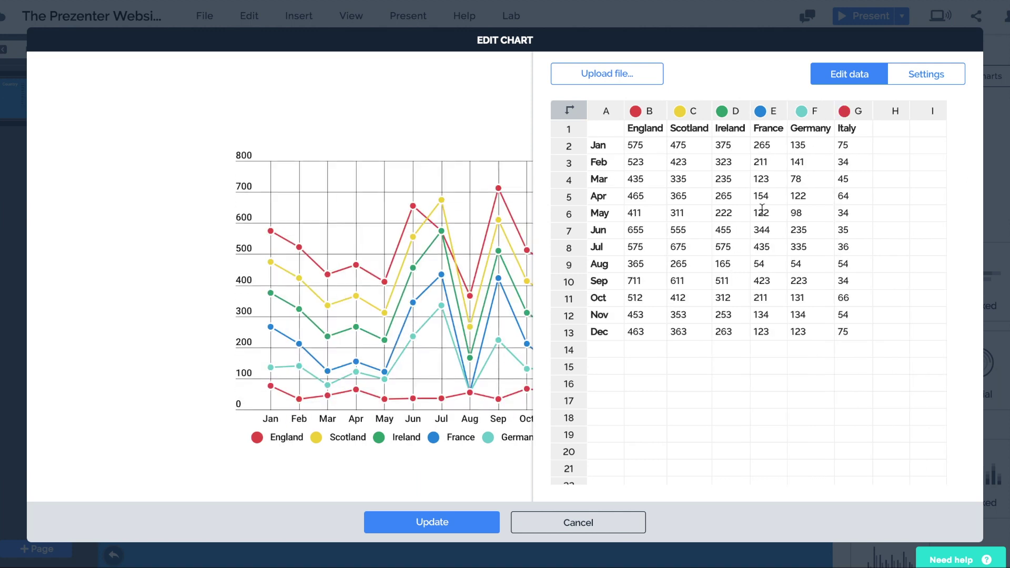
left_click(924, 75)
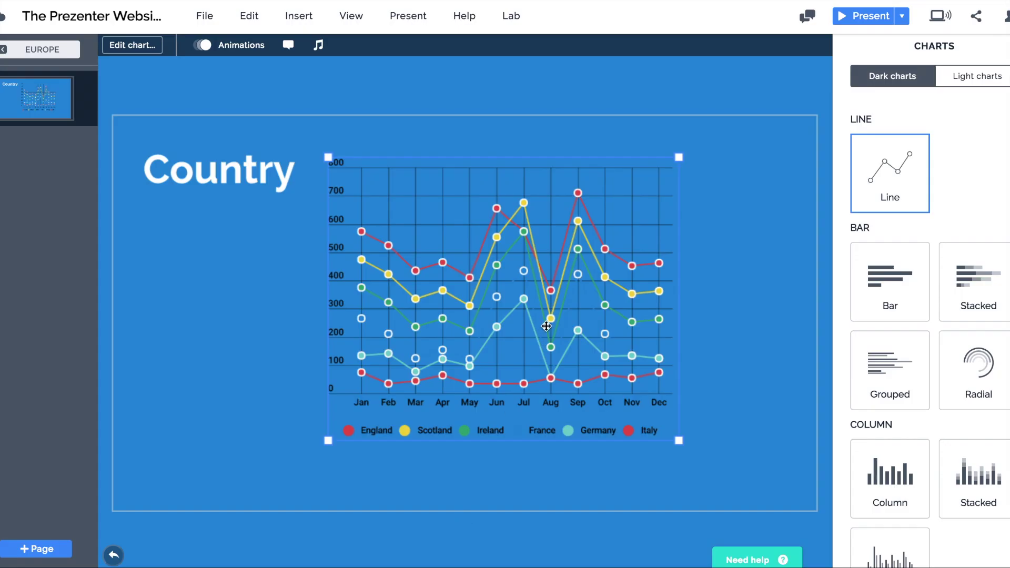
Move the line chart right of the Country title and enlarge it from its corners.
left_click_drag(545, 322, 560, 349)
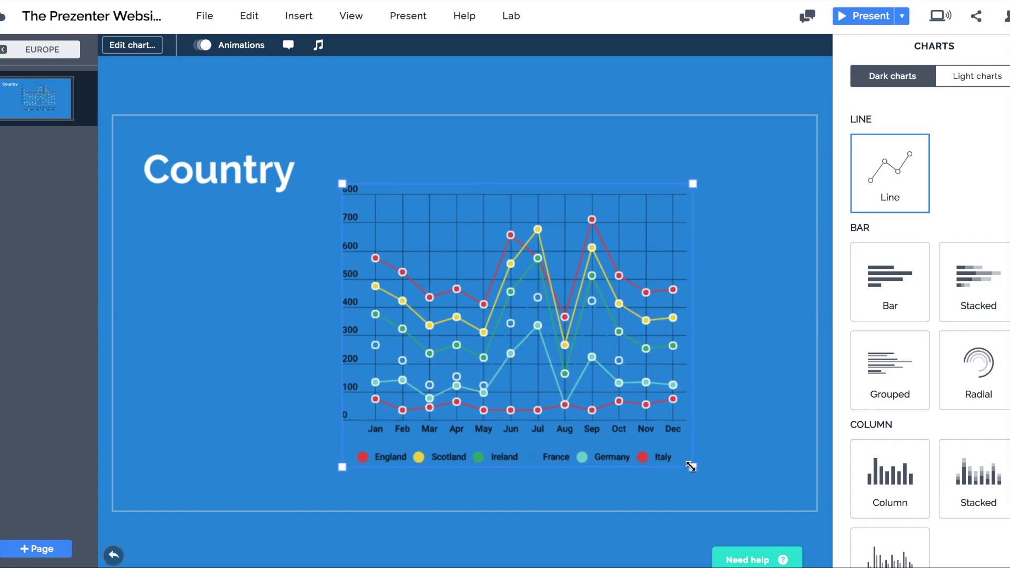
left_click_drag(693, 467, 715, 484)
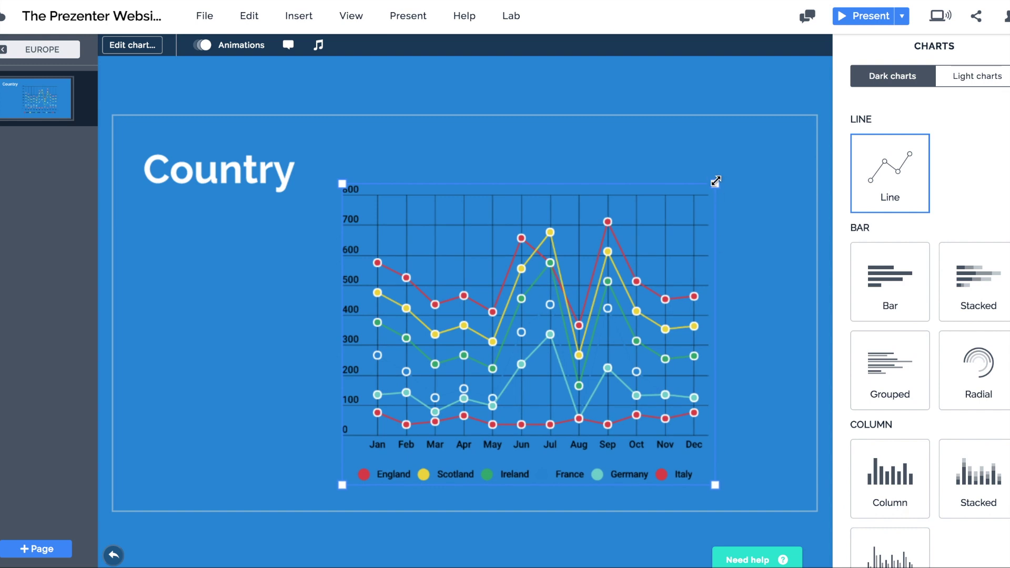
left_click_drag(715, 183, 736, 164)
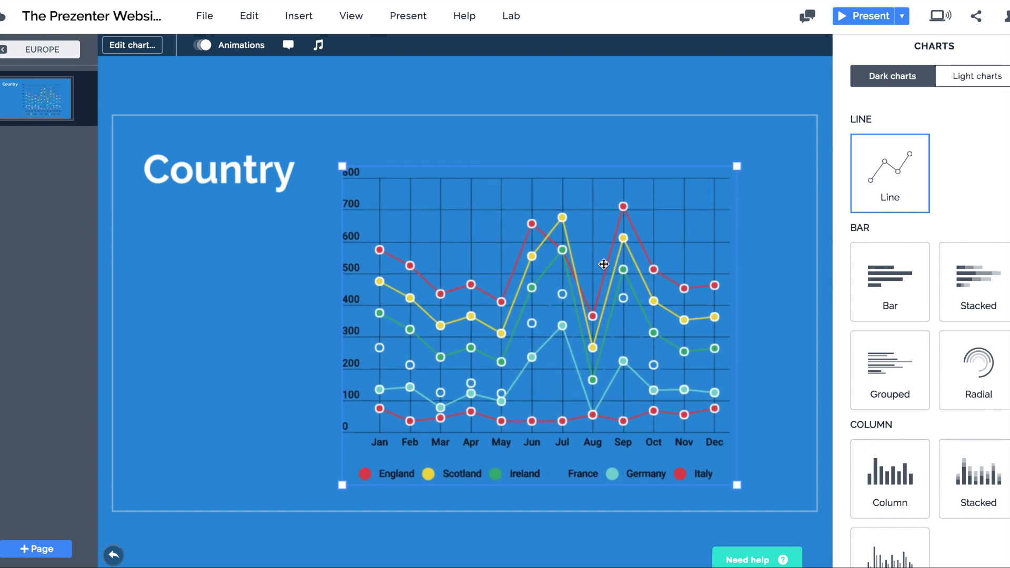
left_click_drag(562, 301, 561, 301)
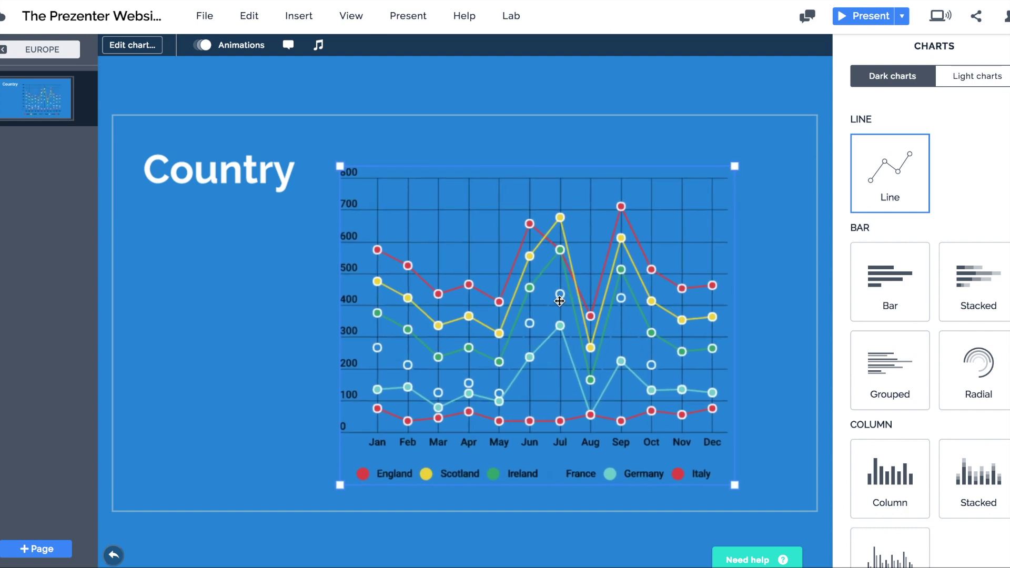
left_click(306, 371)
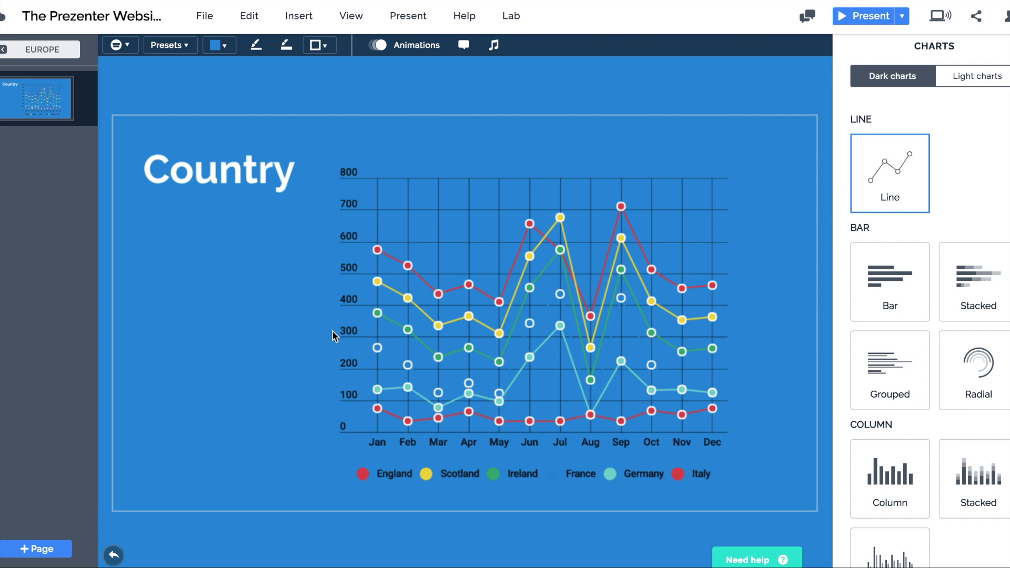
Add a Zoom to Area animation to the Country page.
left_click(414, 46)
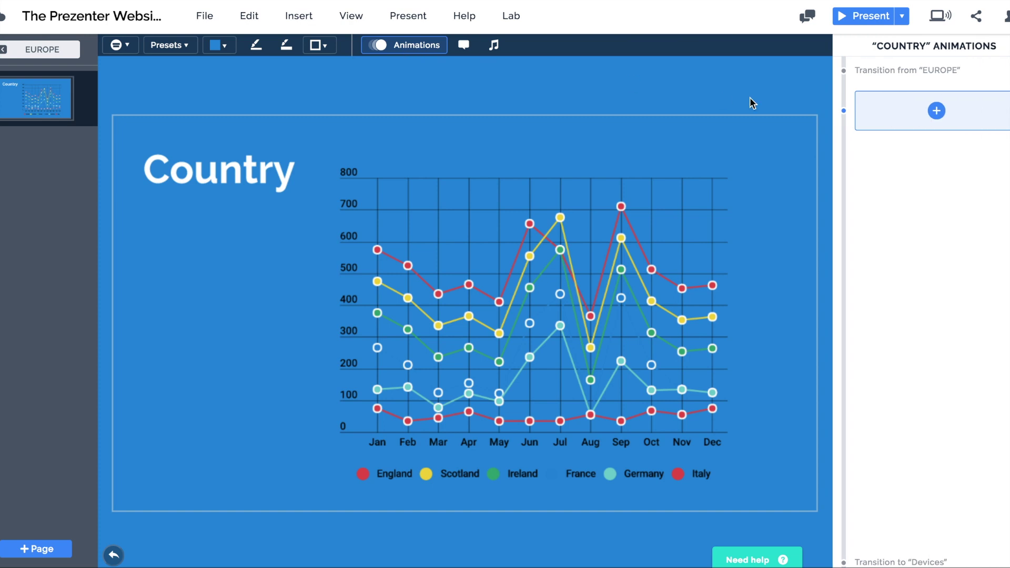
left_click(937, 111)
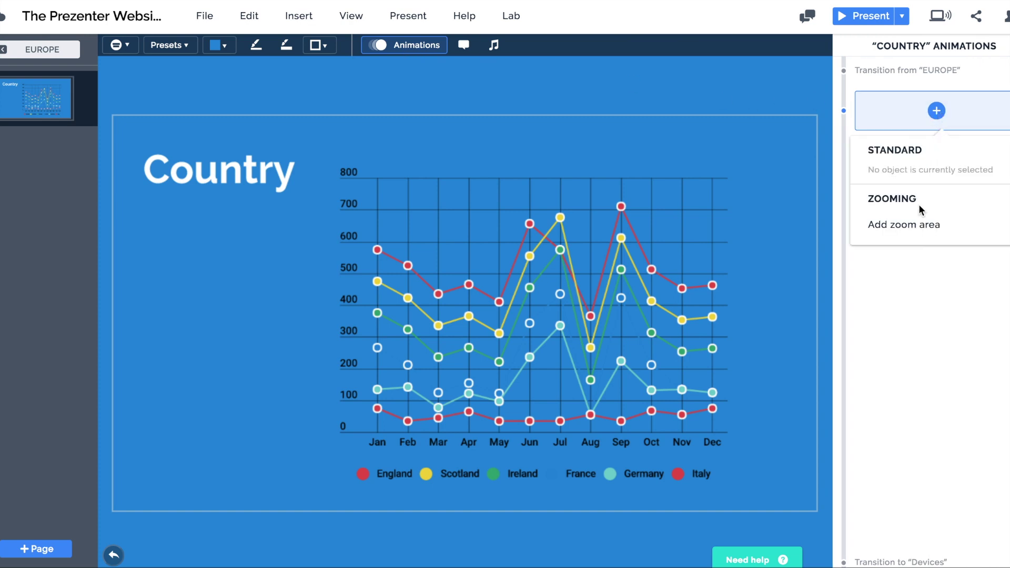
left_click(914, 226)
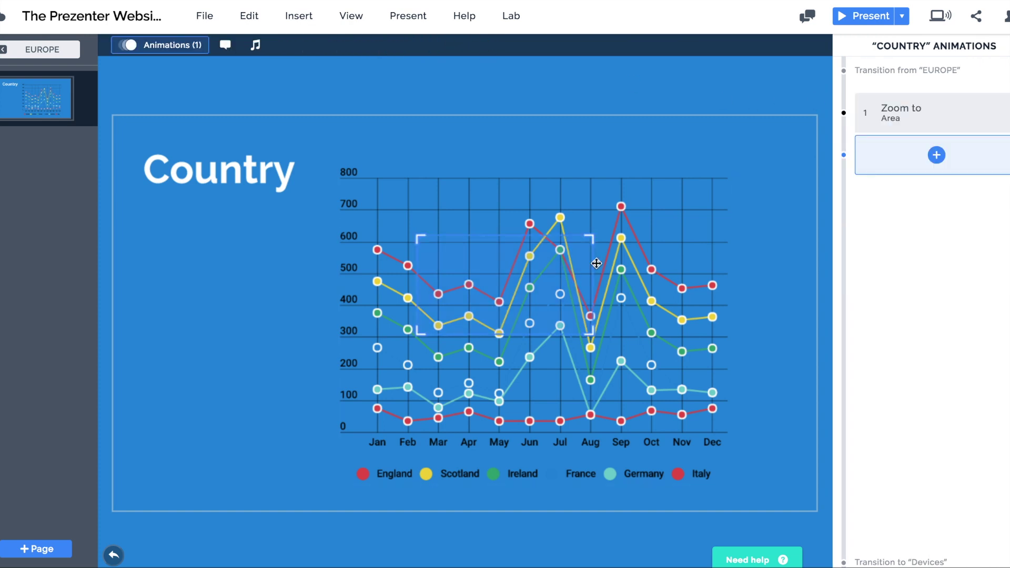
Shrink and move the zoom frame so it covers just the July–August chart points.
left_click_drag(498, 275, 572, 348)
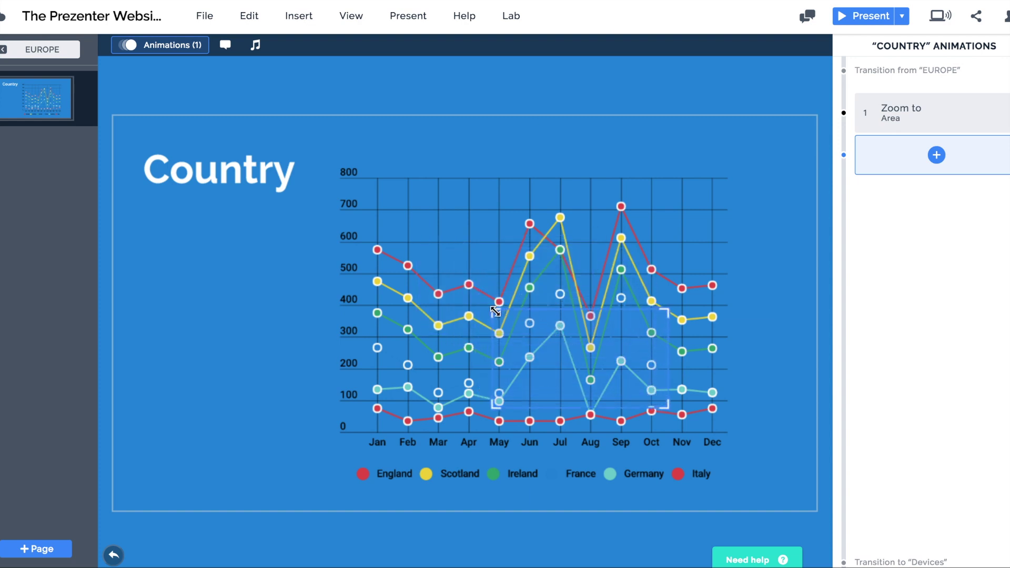
left_click_drag(495, 310, 561, 350)
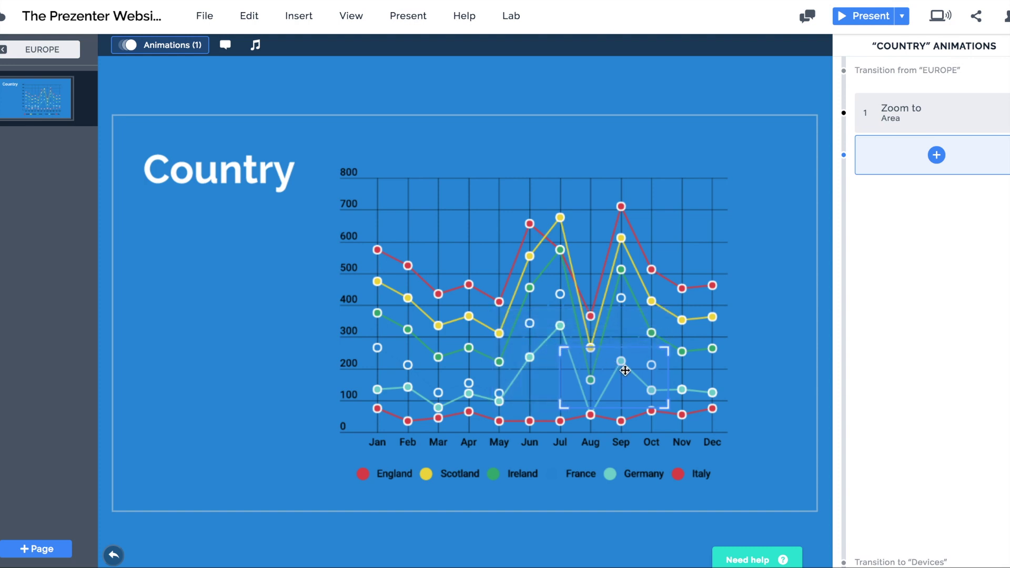
left_click_drag(626, 372, 598, 388)
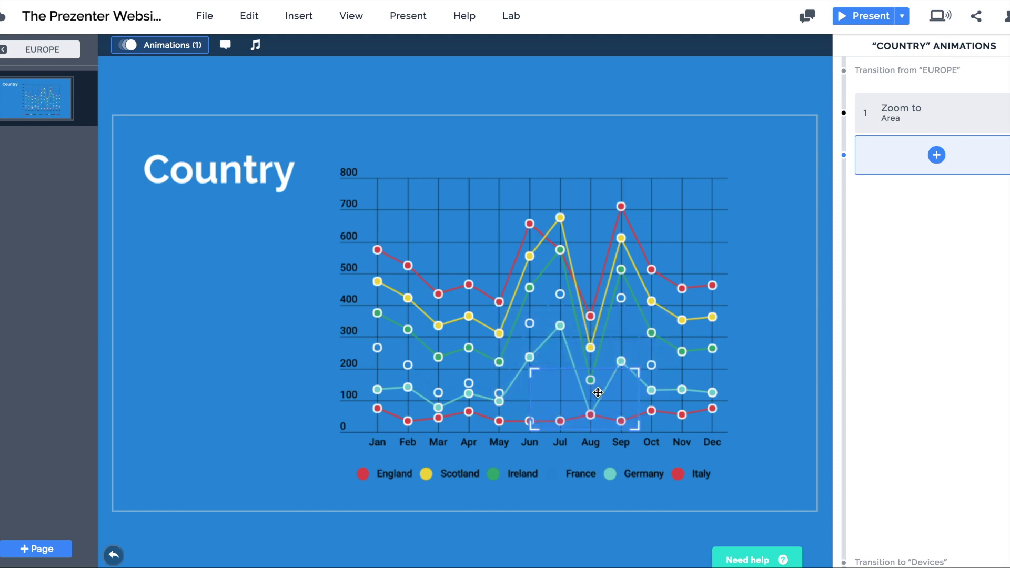
left_click_drag(543, 373, 605, 313)
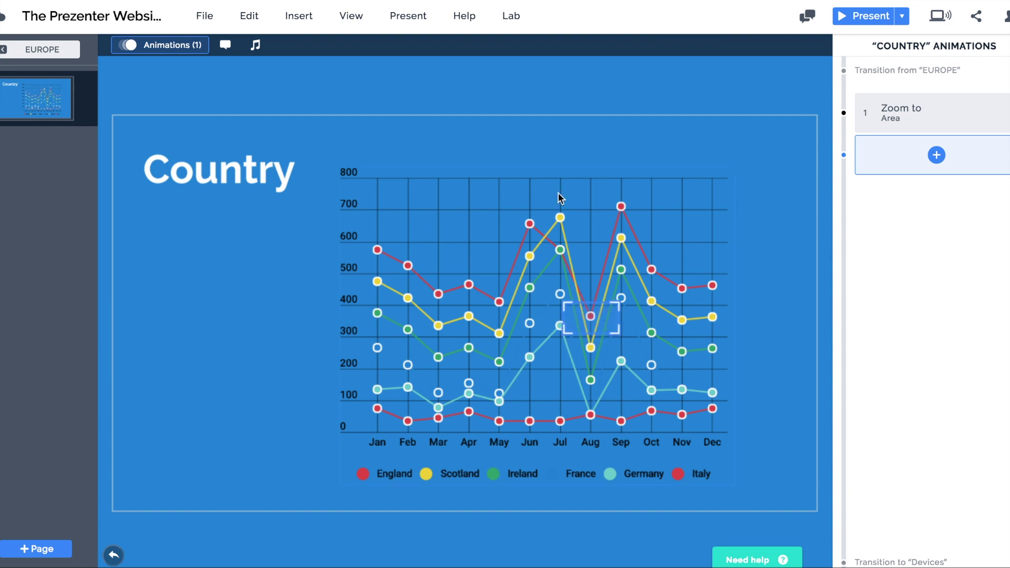
Insert the holiday.jpg picture from the Desktop onto the Country page.
left_click(310, 20)
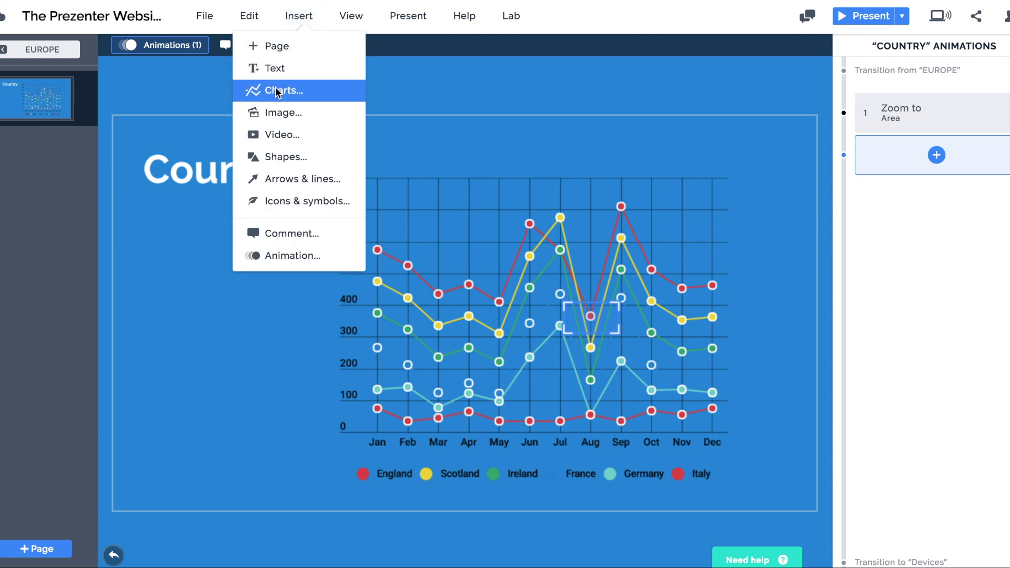
left_click(275, 112)
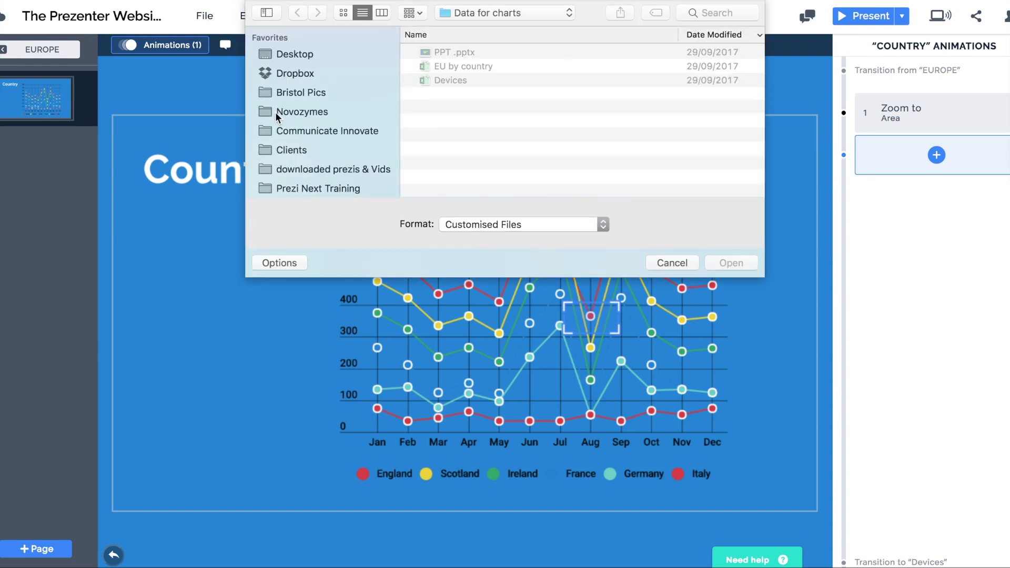
left_click(310, 54)
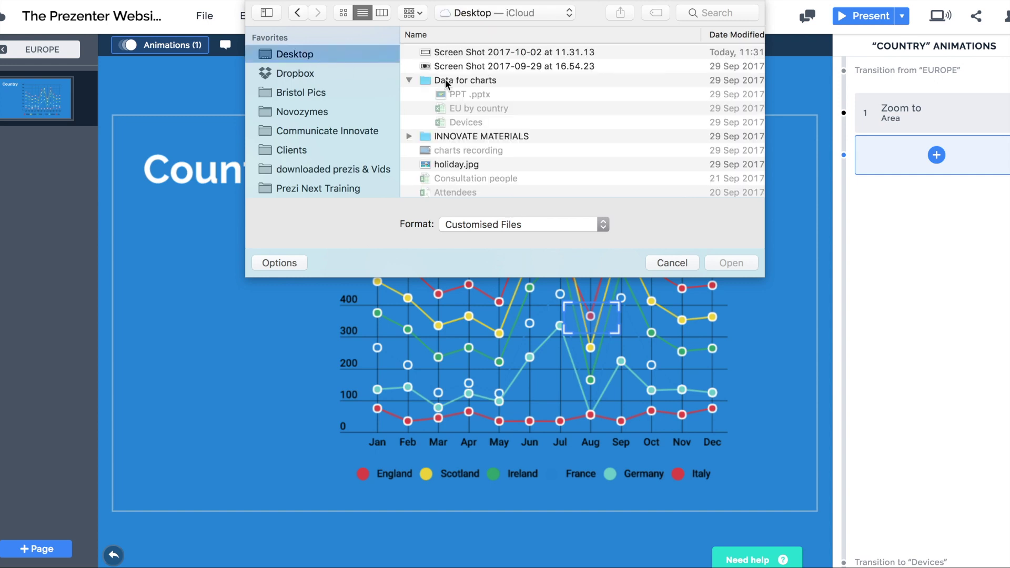
left_click(411, 77)
left_click(455, 123)
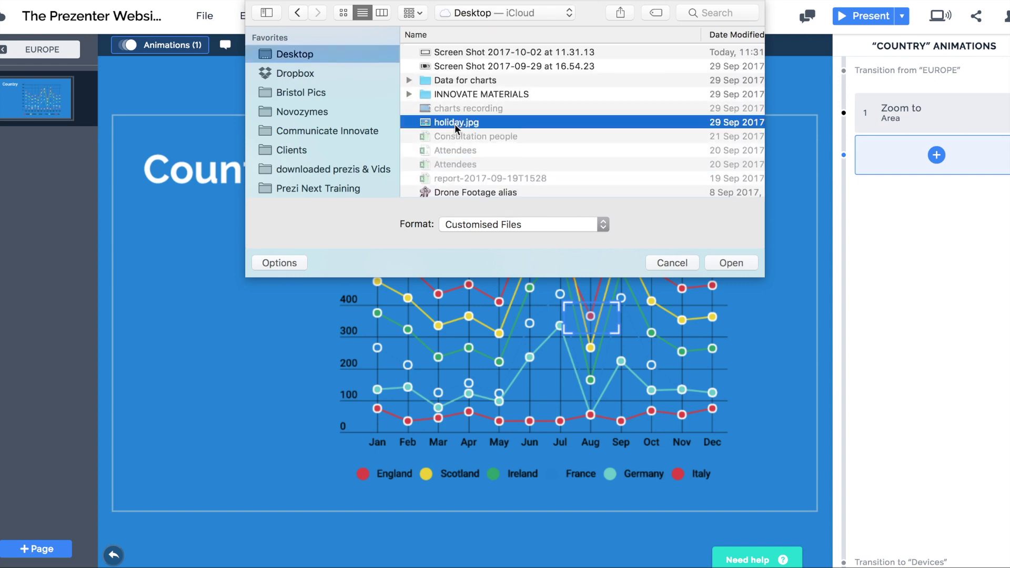
left_click(733, 263)
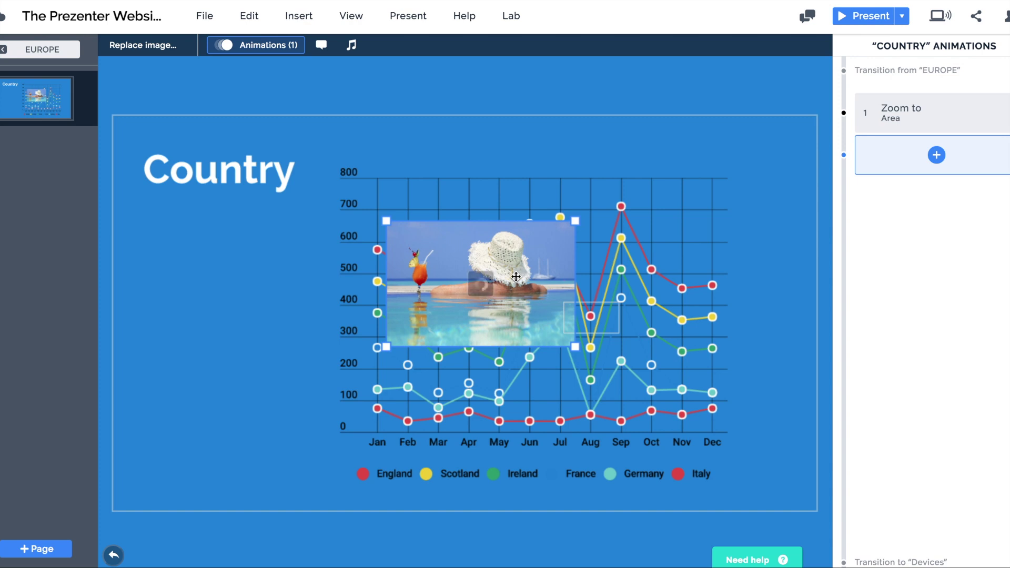
Shrink the holiday picture and position it over the zoom-area frame on the chart.
left_click_drag(524, 276, 626, 288)
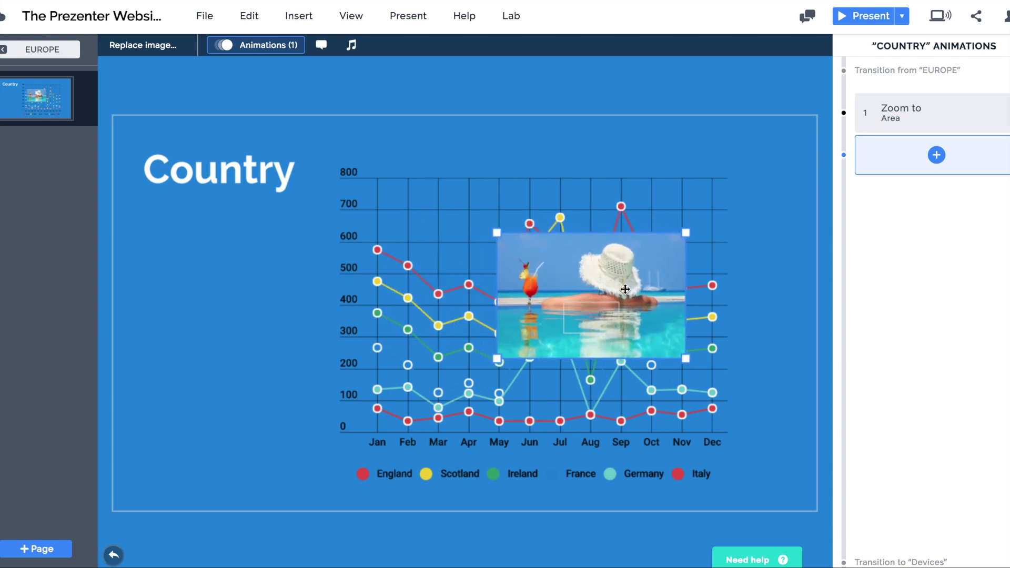
left_click_drag(682, 362, 591, 319)
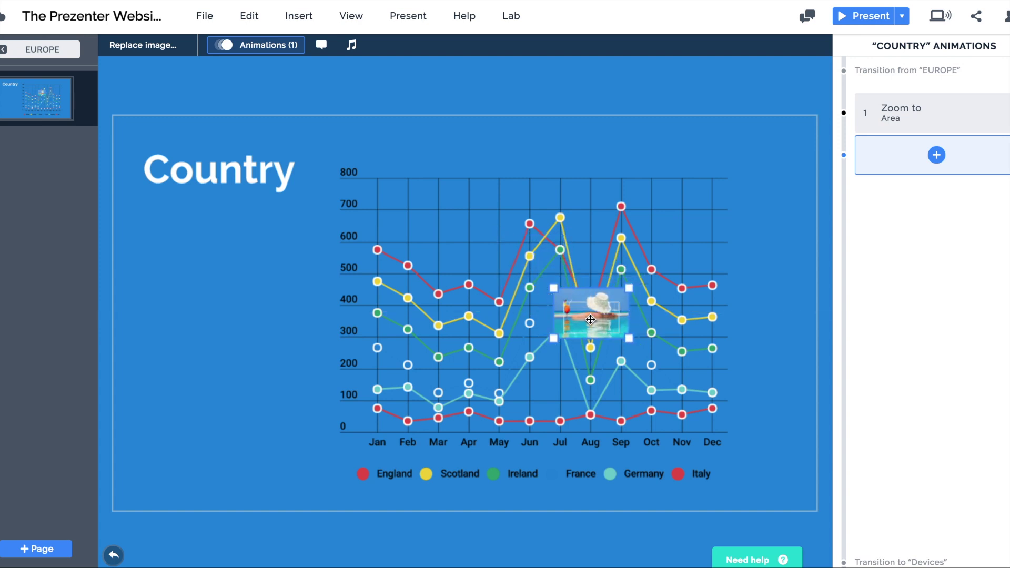
scroll(591, 319, "up", 5)
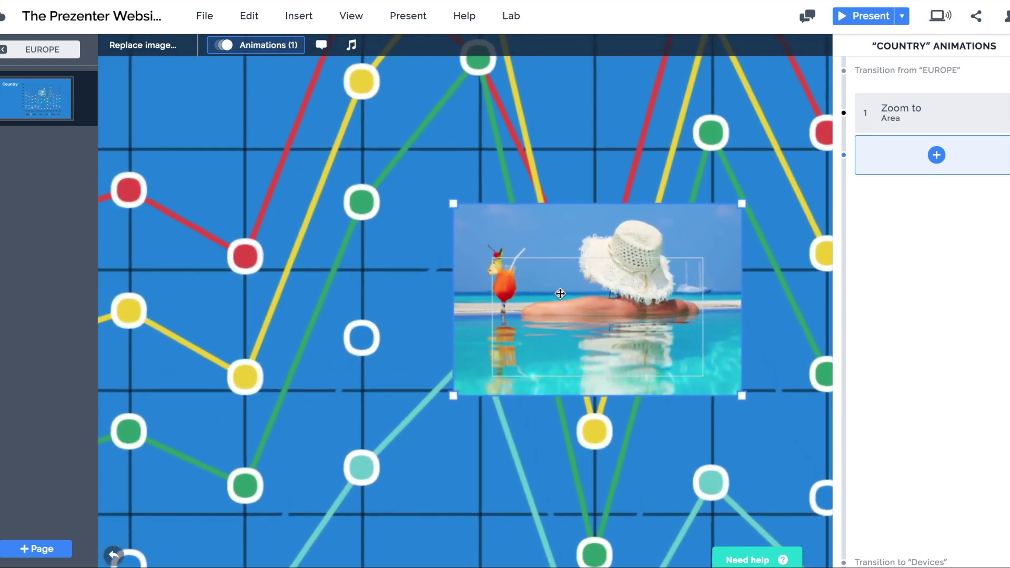
left_click_drag(474, 226, 489, 232)
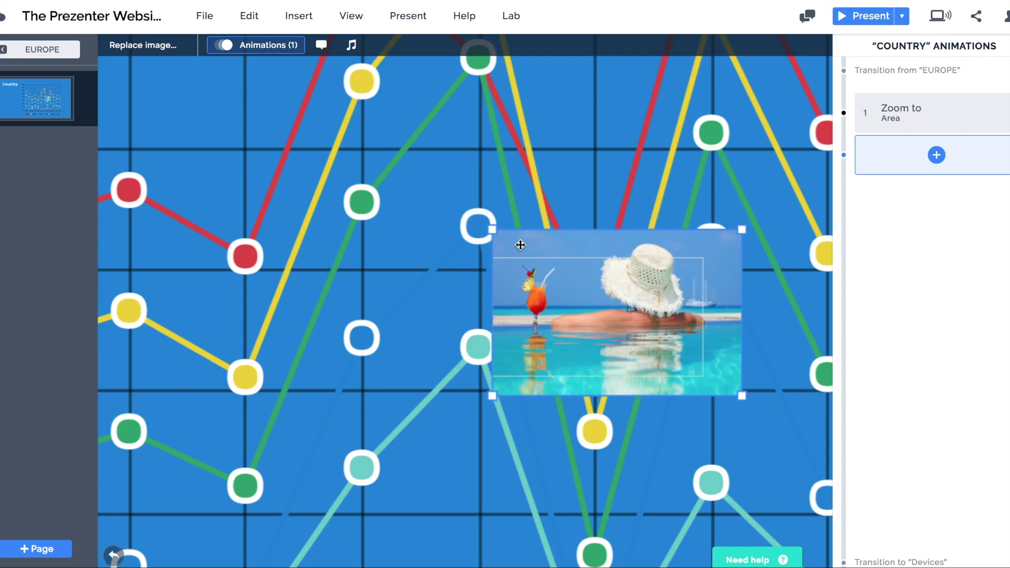
left_click_drag(581, 248, 557, 264)
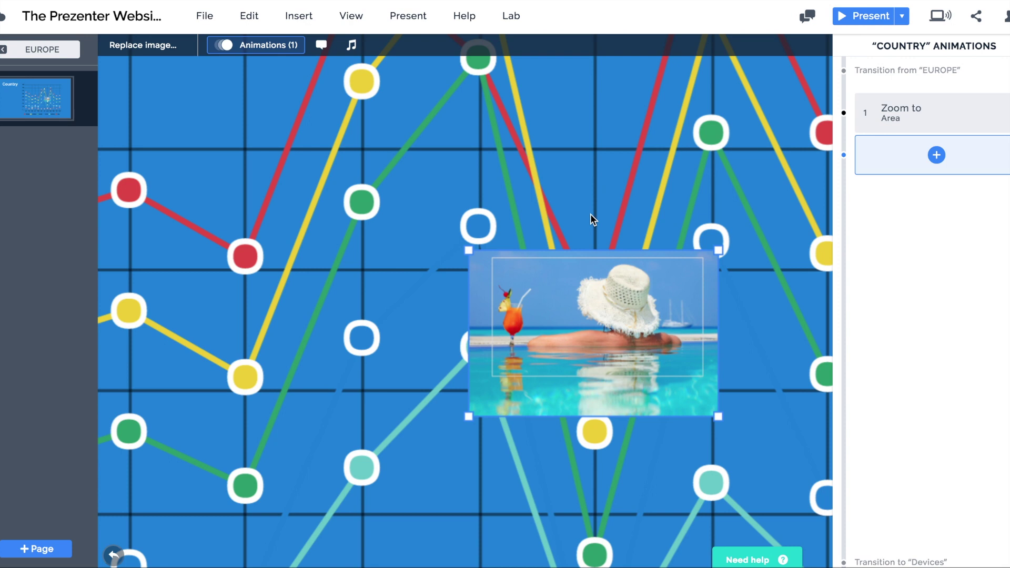
Add Fade in and then Fade out animations for the holiday picture.
left_click(936, 156)
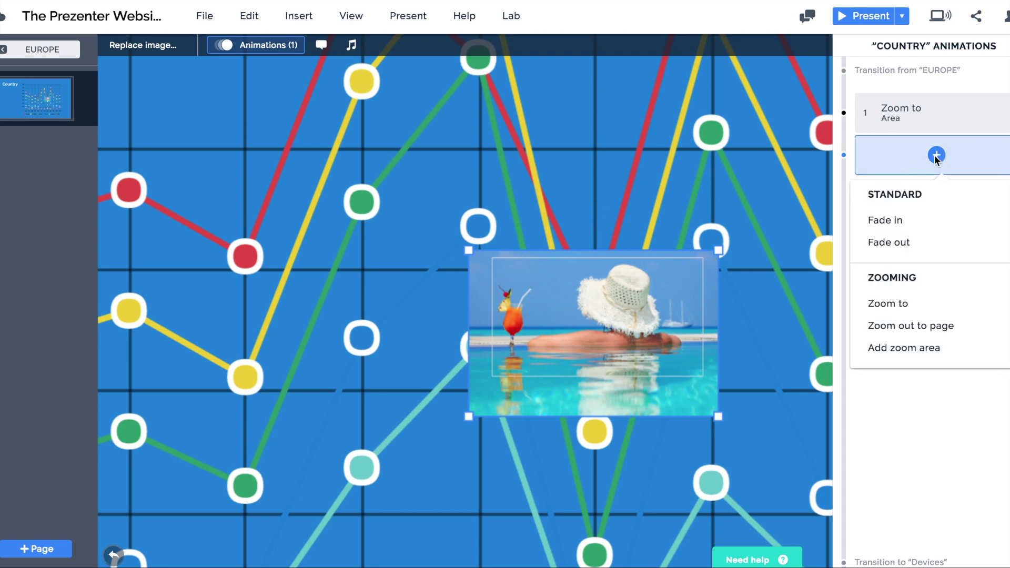
left_click(905, 223)
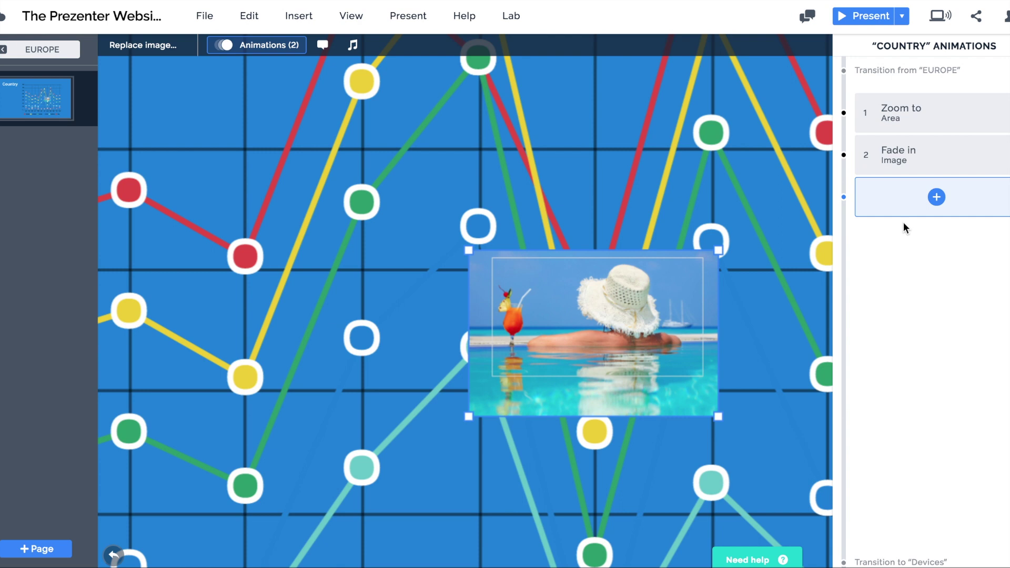
left_click(935, 197)
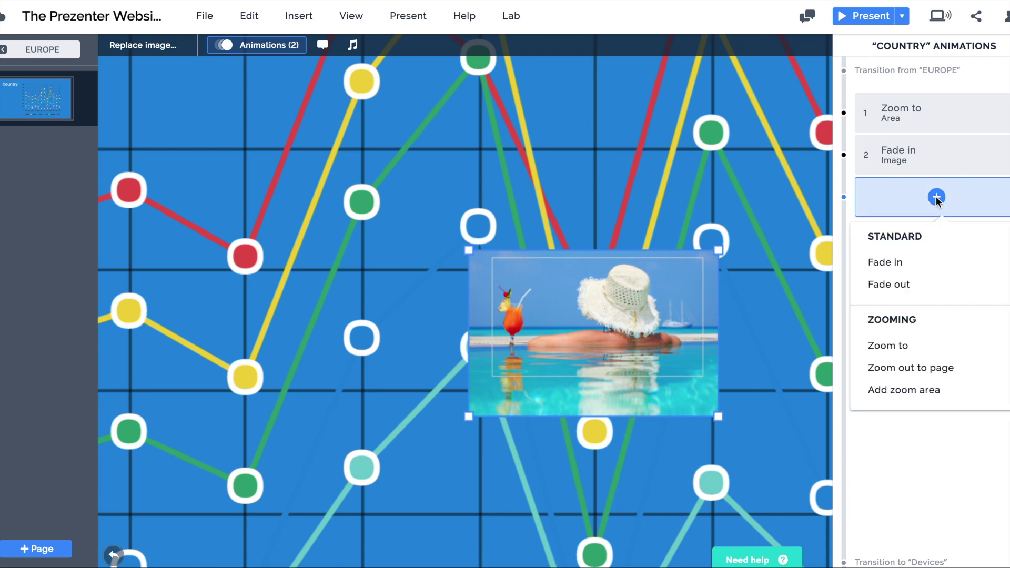
left_click(902, 285)
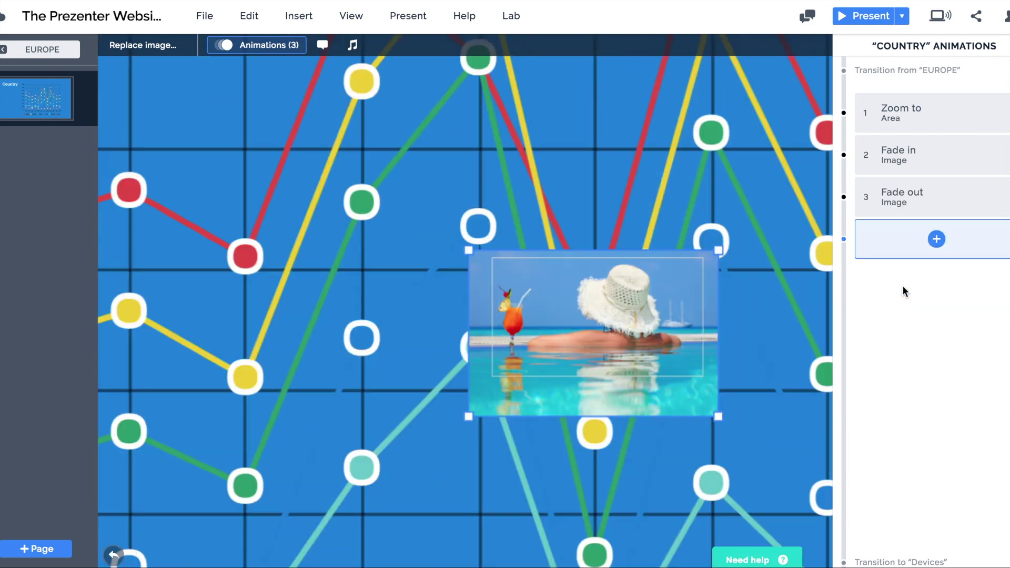
left_click(937, 240)
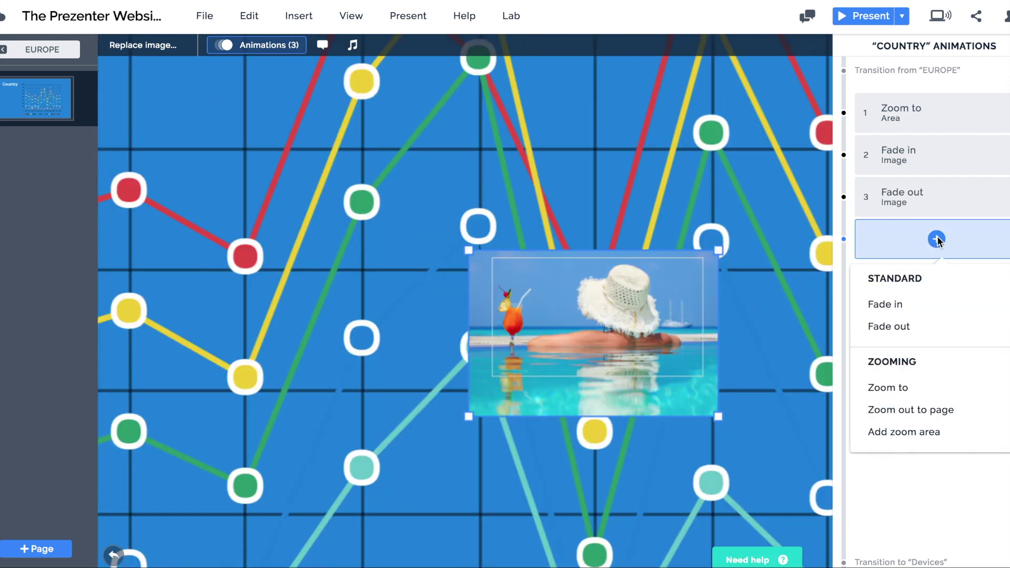